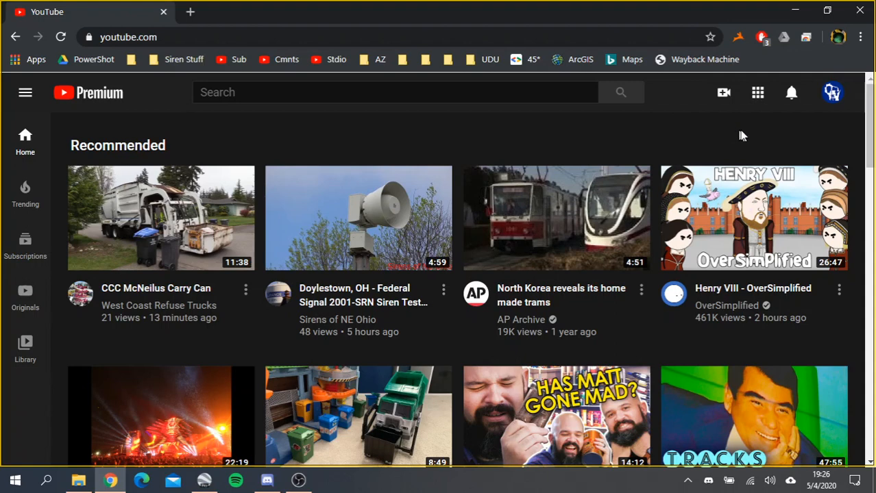
Step: Open the channel's list of uploaded videos in YouTube Studio
click(833, 93)
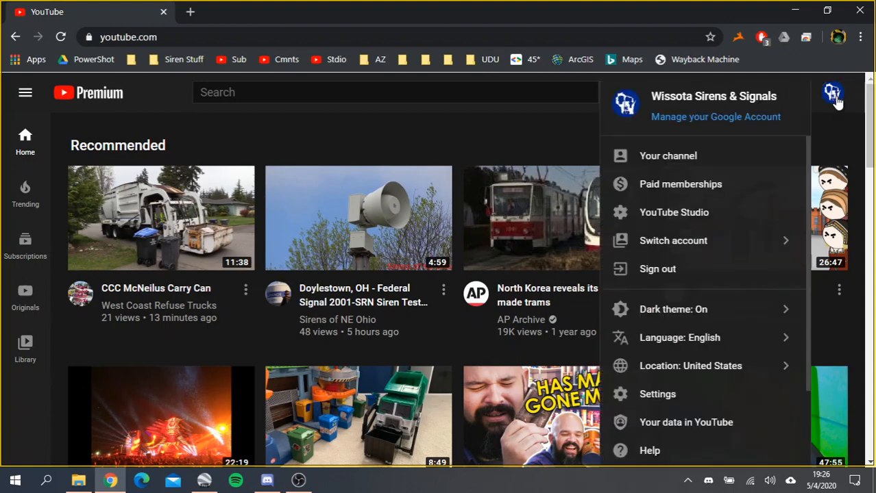
click(651, 221)
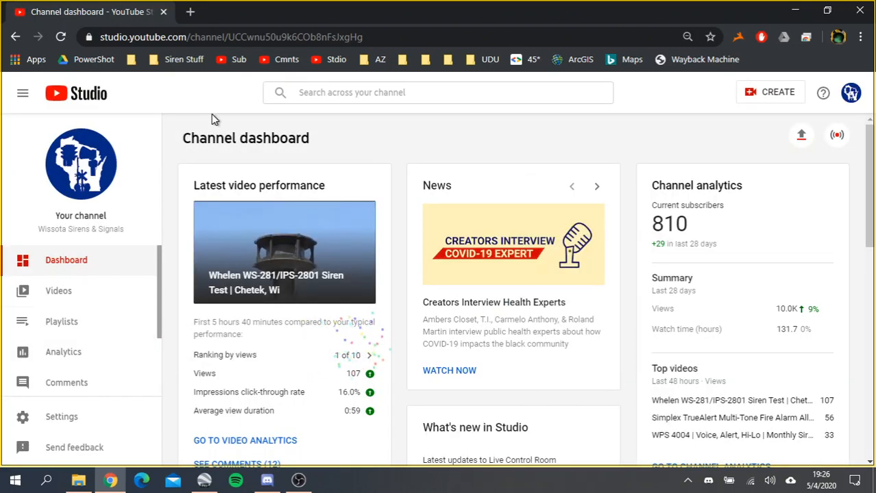
click(112, 302)
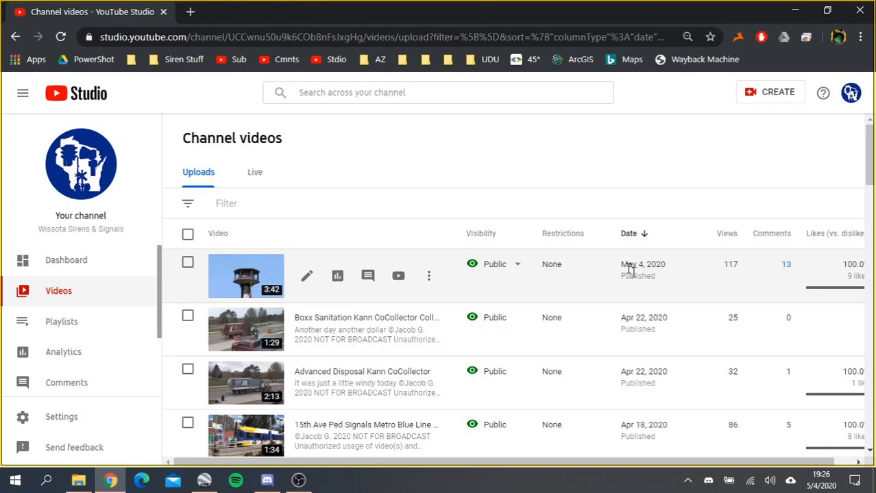
Step: Search the channel for "sand creek" and open the details of the FS 508-128 Siren Test video
click(488, 90)
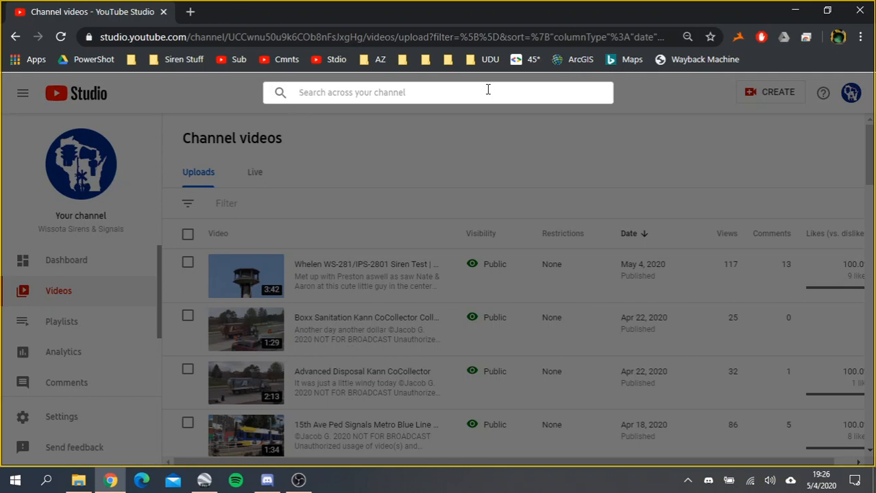
text(sand creek)
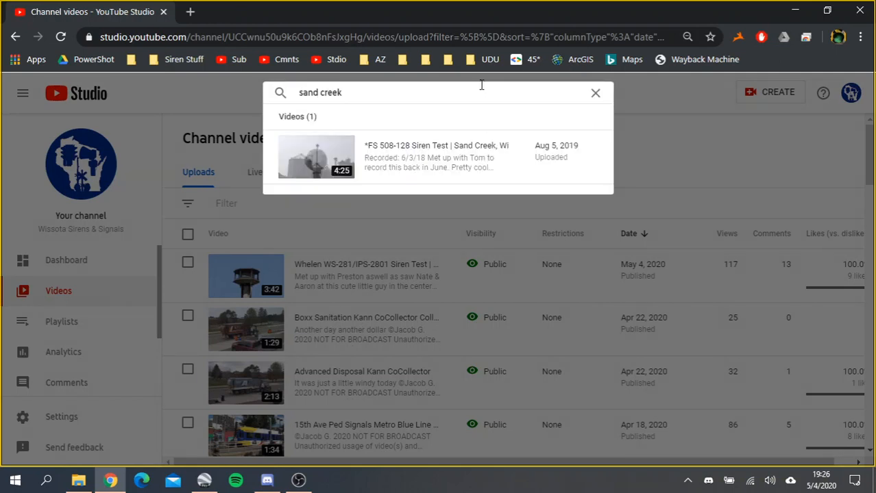
mouse_move(482, 162)
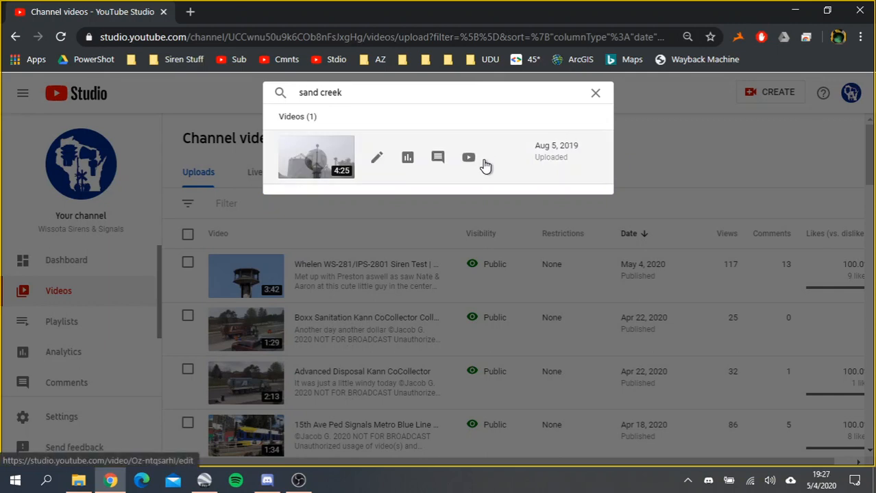
click(377, 163)
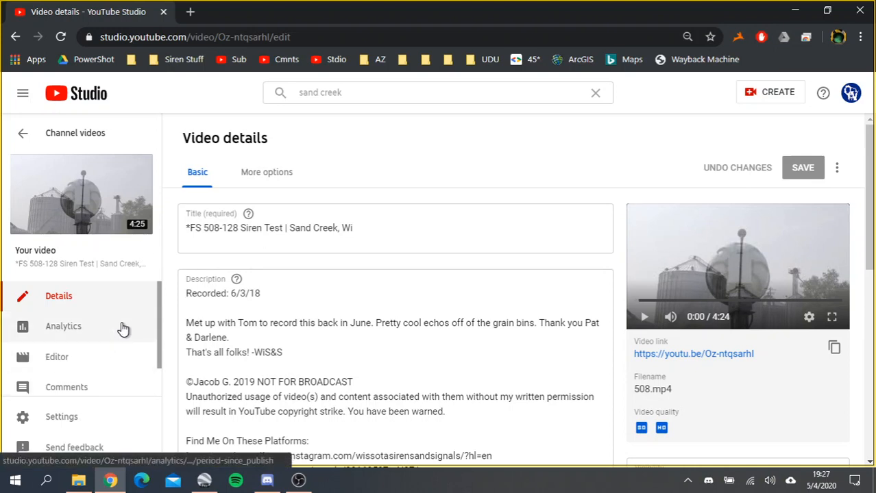
Step: Open the siren test video in the video editor and start trimming it
scroll(121, 329, down, 1)
scroll(122, 321, up, 1)
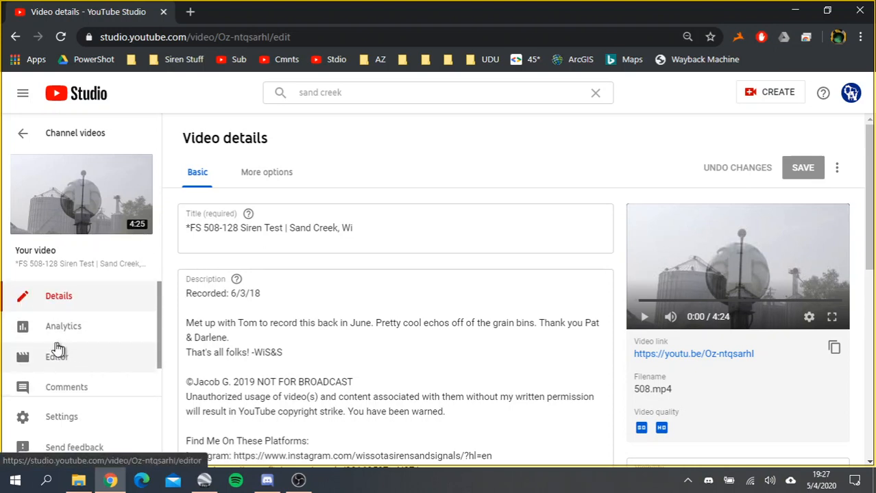
click(98, 368)
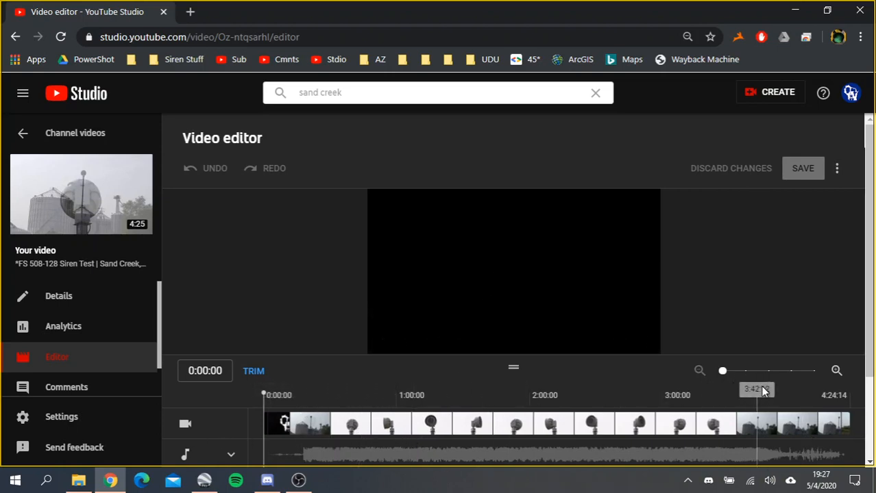
scroll(694, 345, down, 1)
scroll(695, 344, down, 1)
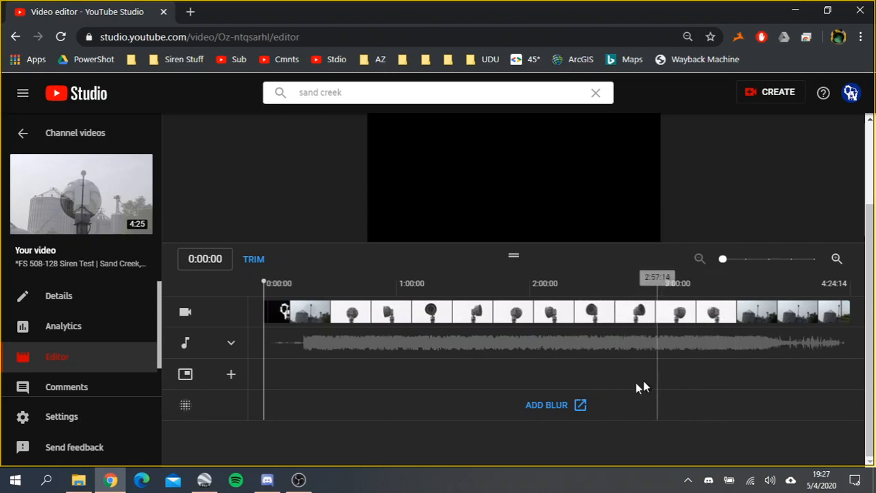
click(254, 260)
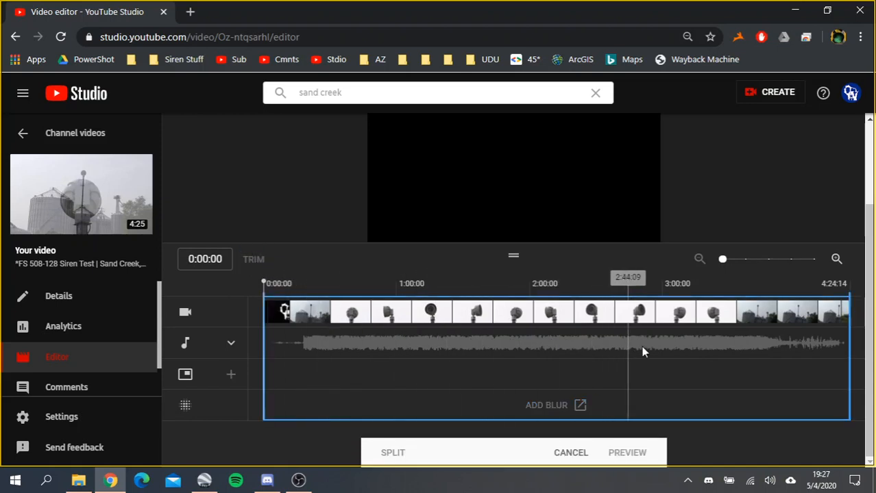
Step: Play the footage from 0:13:23 until the siren sound starts to find the section to cut
click(768, 260)
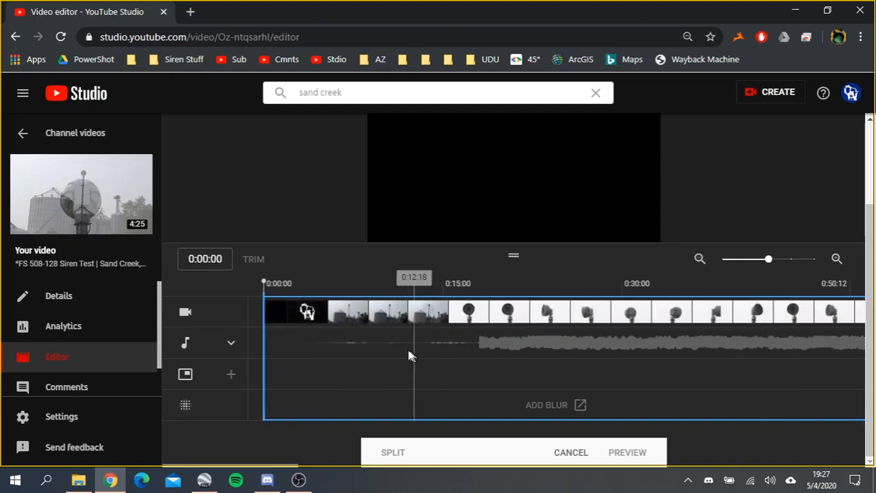
click(789, 259)
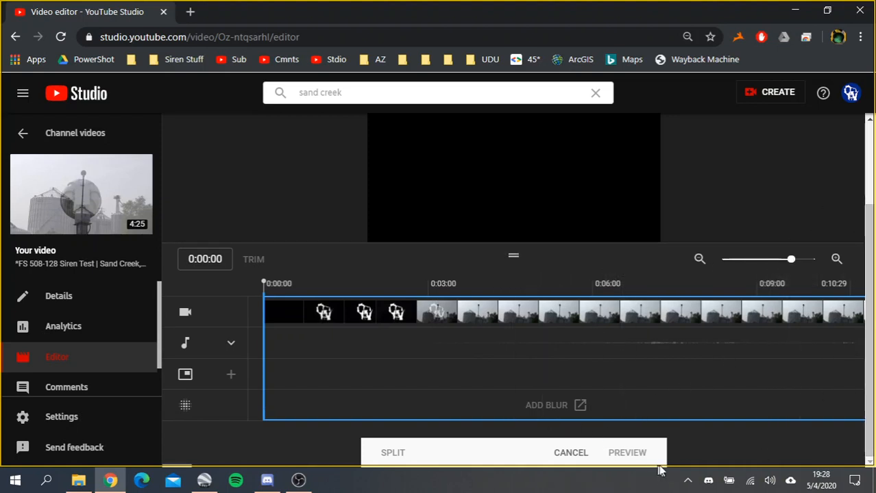
drag(168, 466, 195, 464)
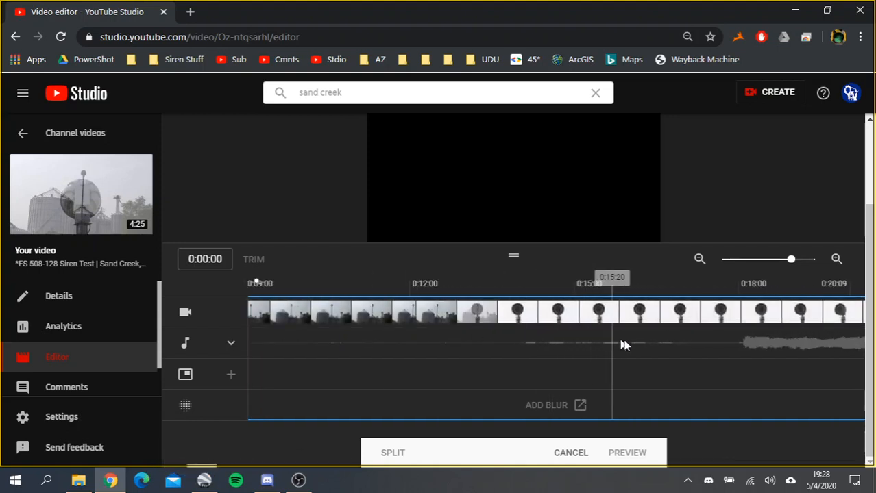
click(507, 314)
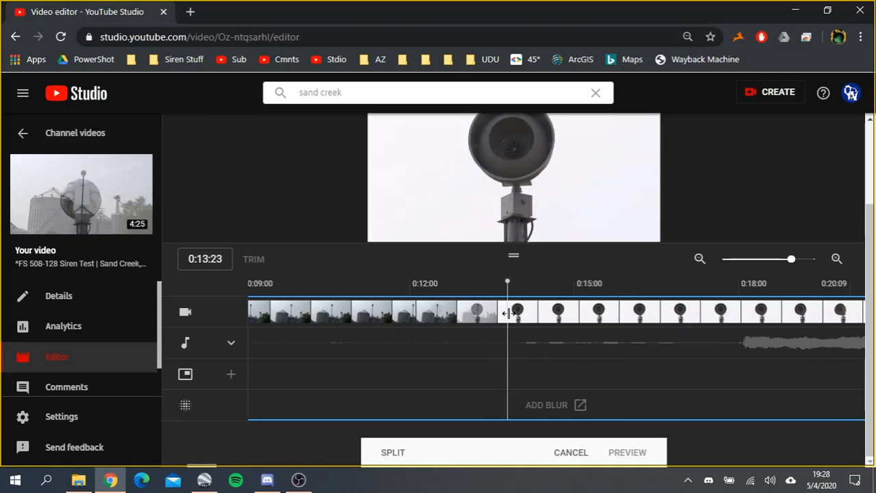
click(386, 236)
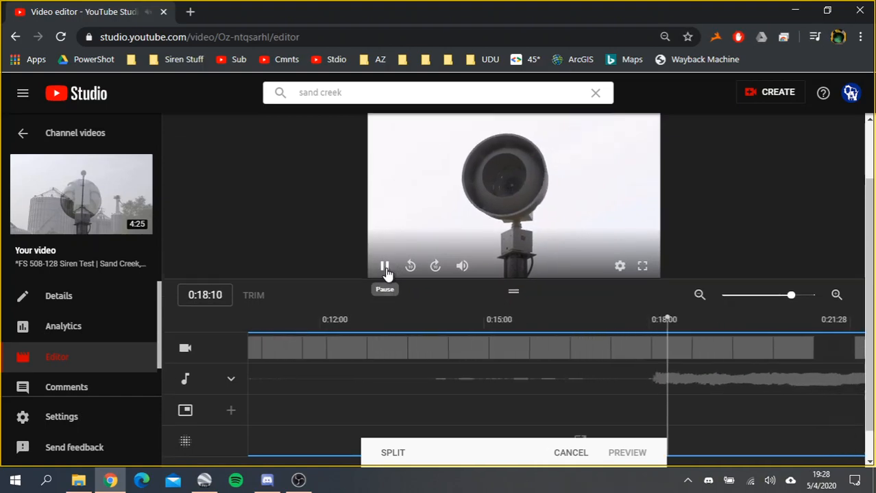
click(385, 267)
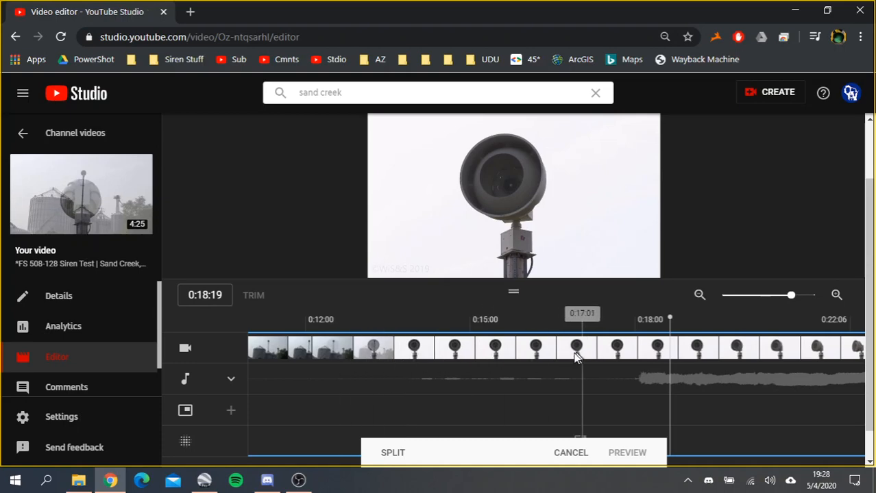
Step: Split the video at 0:13:22, cut out the section up to about 0:17, and preview the trim
click(399, 351)
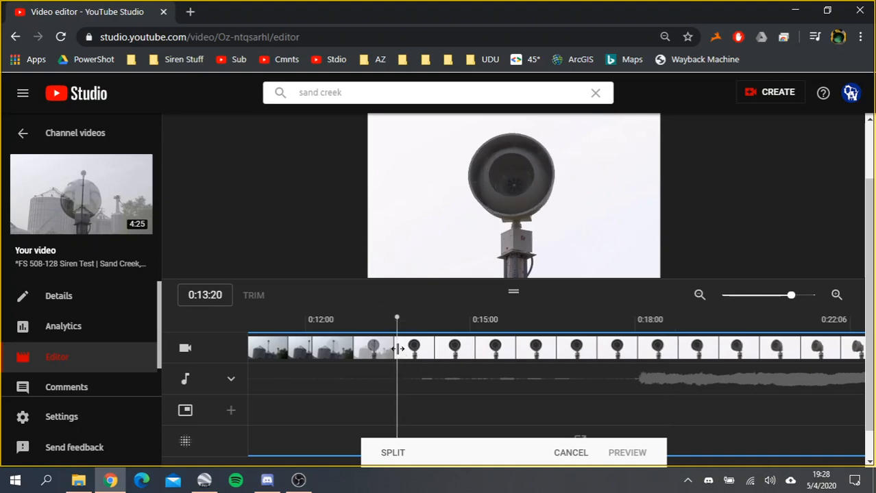
mouse_move(397, 350)
mouse_down()
mouse_move(360, 351)
mouse_move(403, 356)
mouse_up()
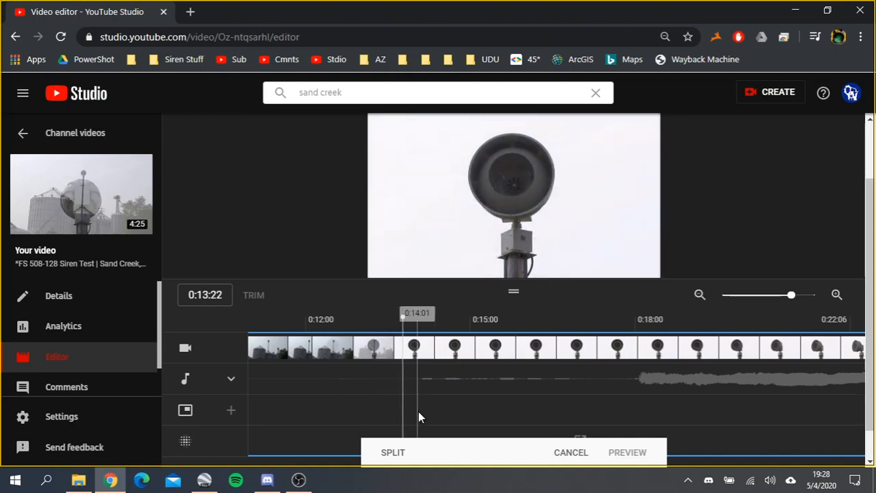
click(394, 453)
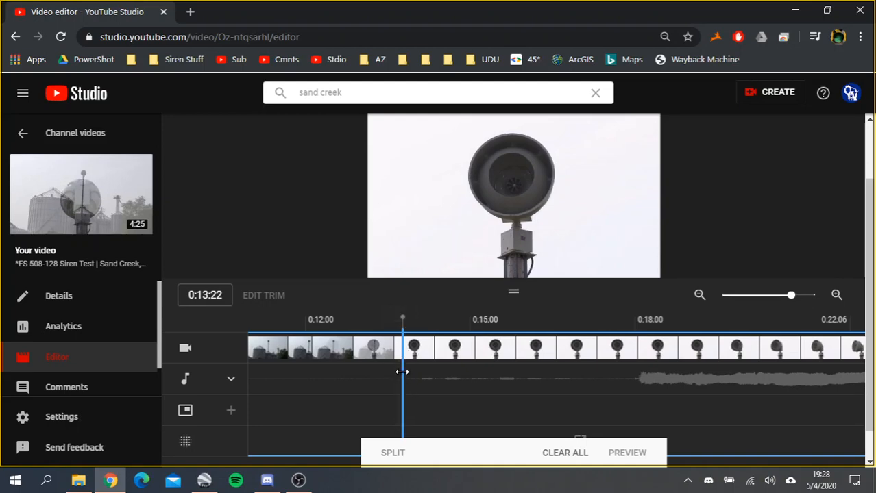
drag(403, 373, 584, 394)
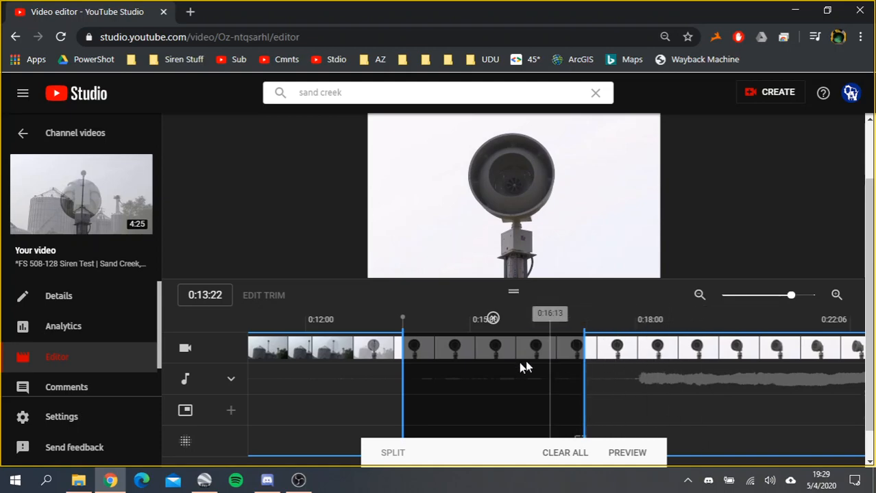
click(628, 453)
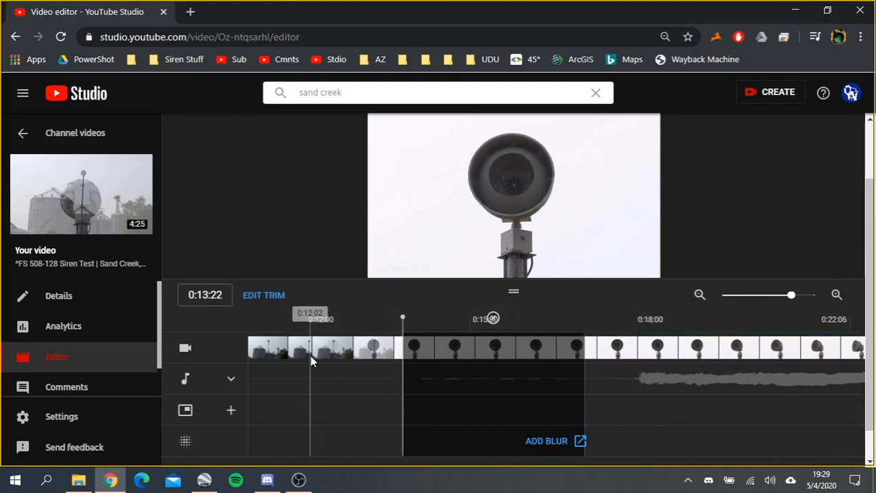
Step: Return to the beginning of the video and play the trimmed version past the cut section to check it
click(258, 351)
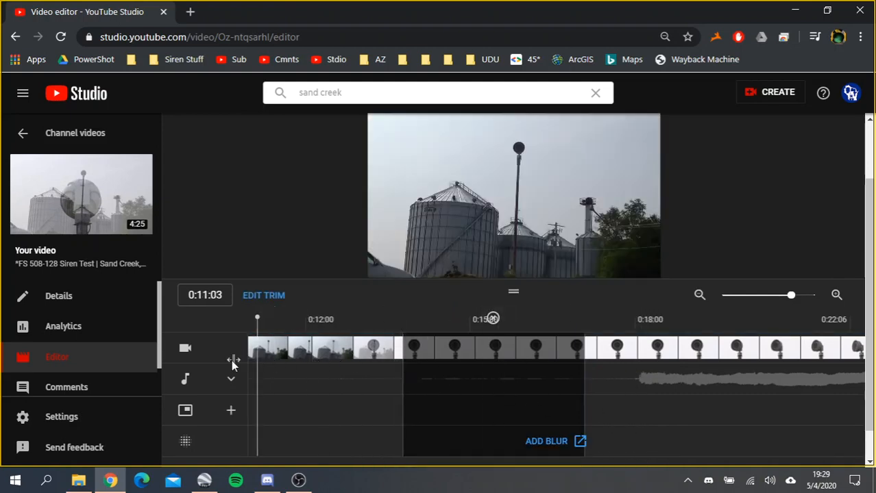
drag(257, 319, 134, 337)
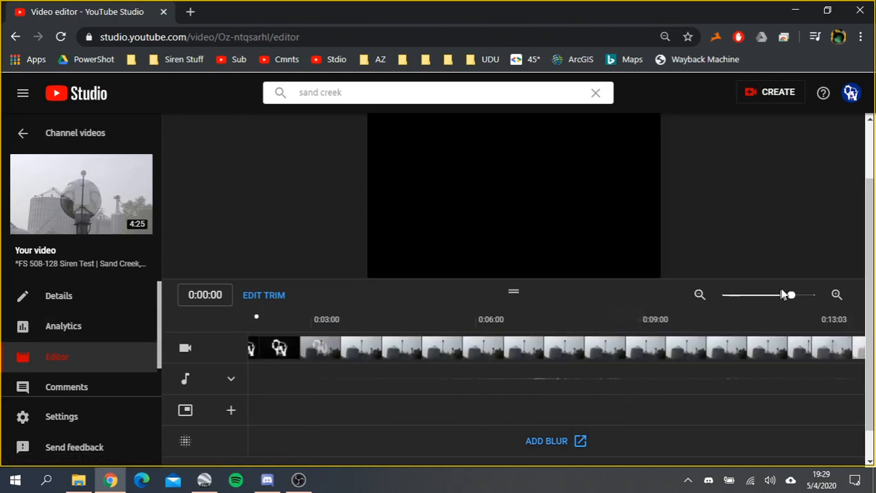
click(767, 299)
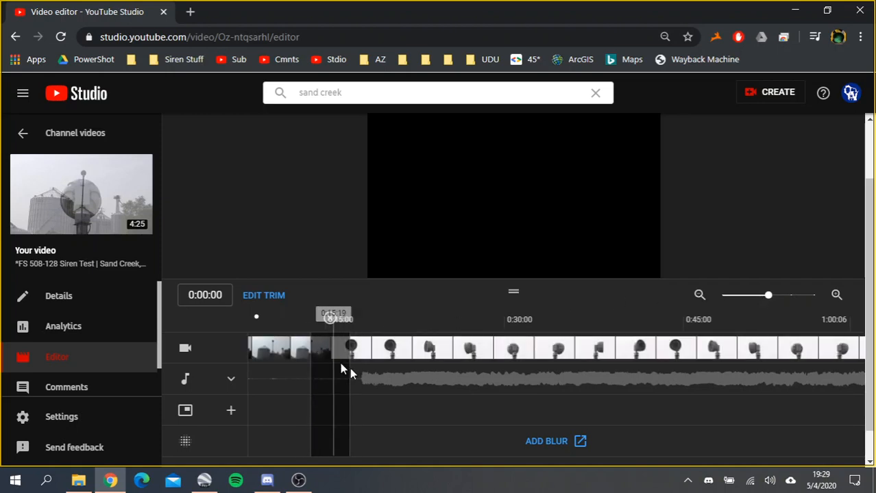
scroll(258, 179, down, 1)
scroll(258, 180, down, 1)
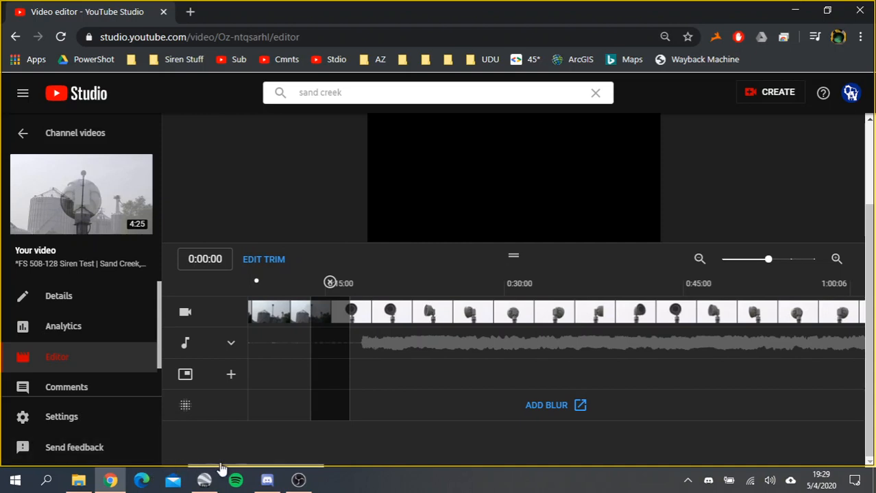
drag(220, 470, 176, 464)
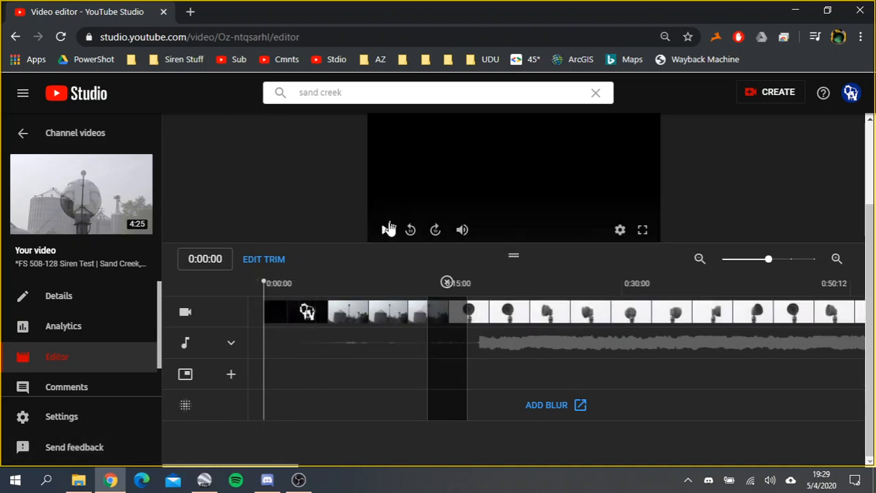
scroll(385, 220, up, 2)
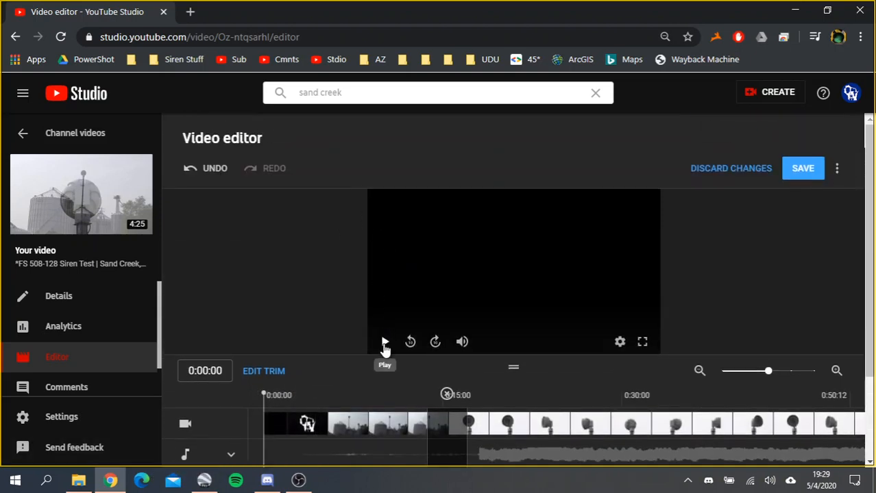
click(384, 343)
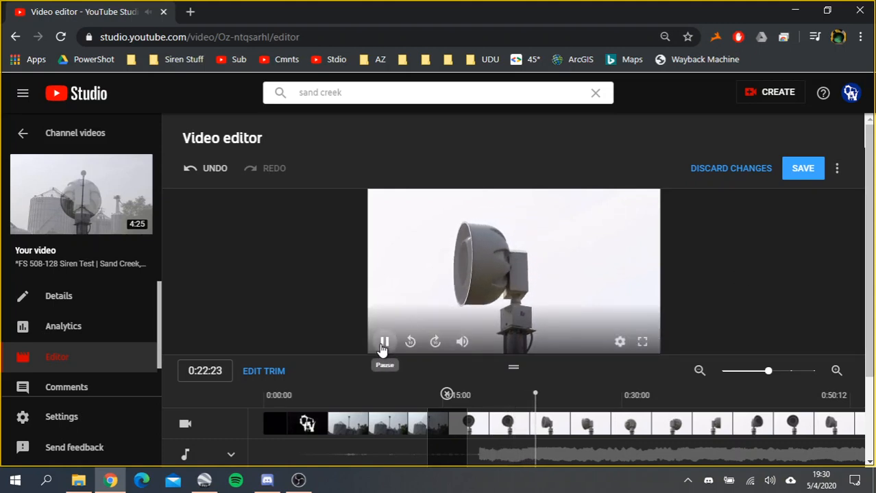
click(384, 346)
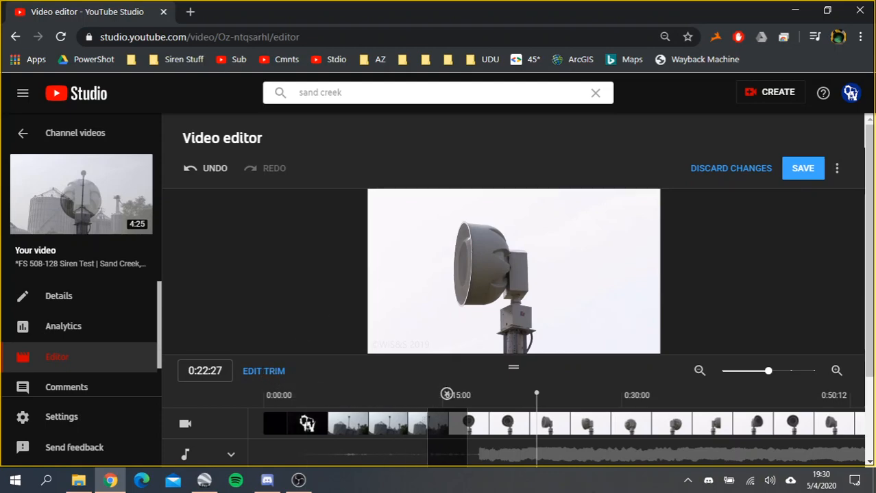
Step: Save the trim to the existing video and confirm the changes
click(803, 168)
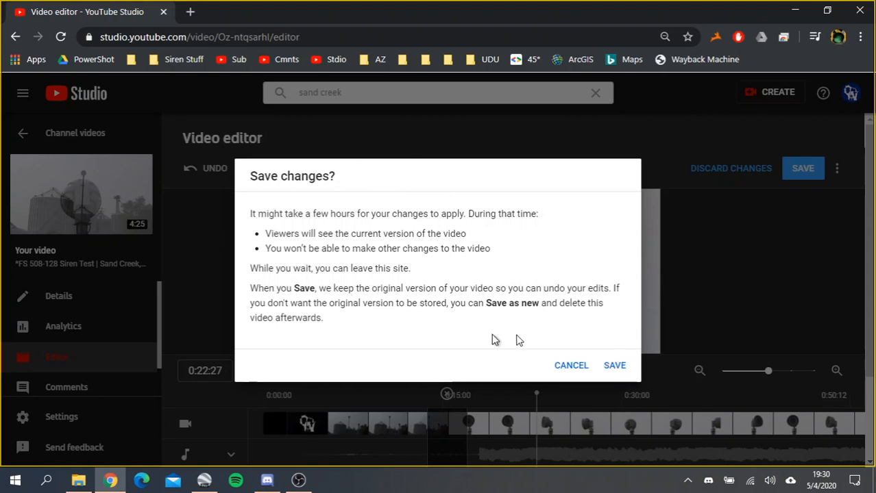
click(614, 367)
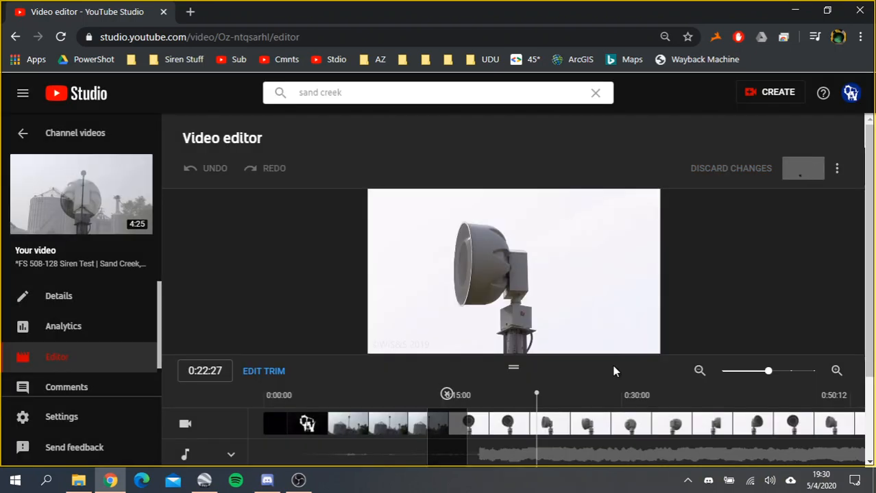